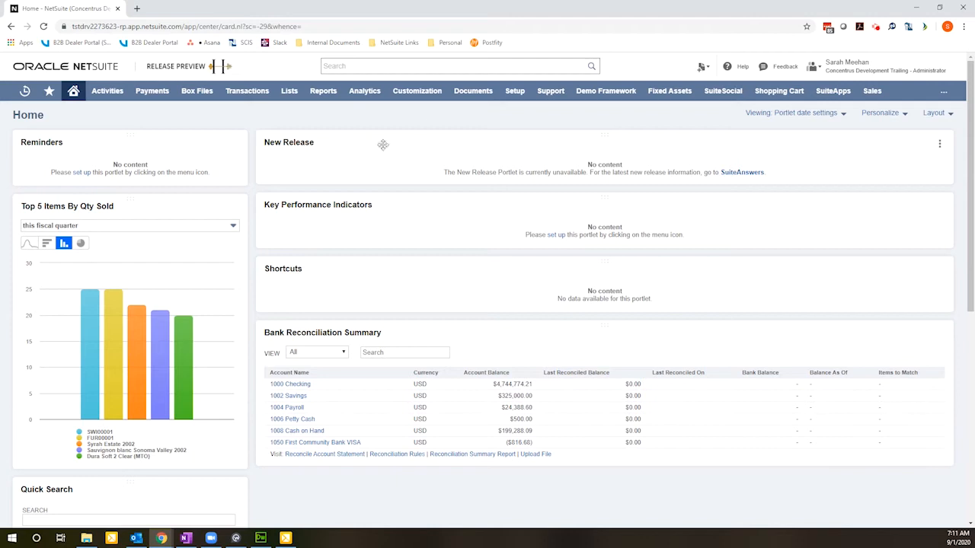
# Step: Enable the Installments feature under the company's advanced accounting features and save the feature settings
pyautogui.moveTo(516, 93)
pyautogui.moveTo(557, 131)
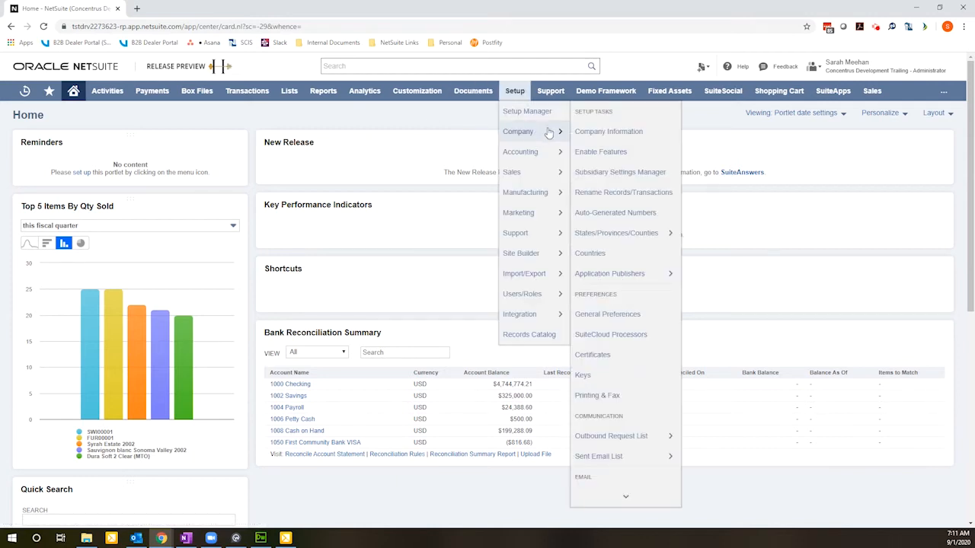
pyautogui.click(618, 152)
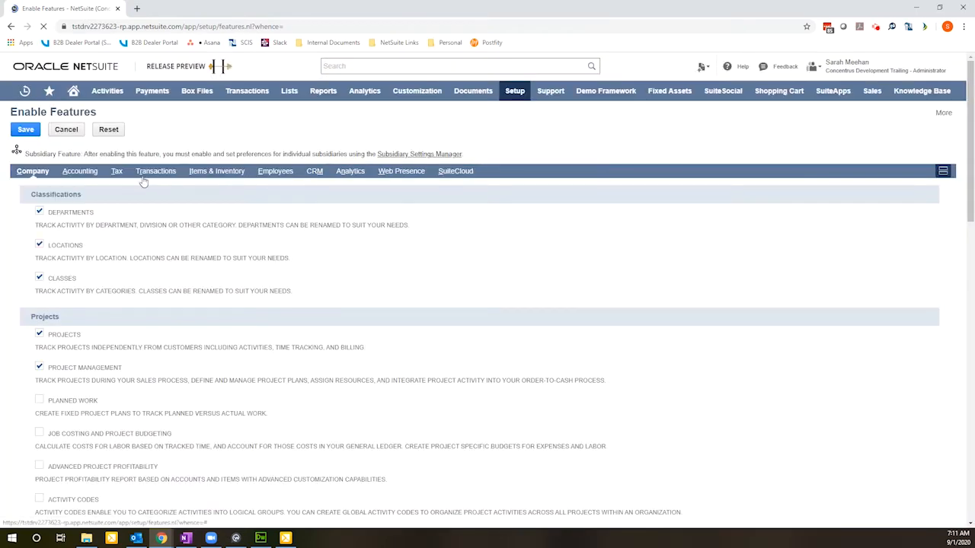
pyautogui.click(89, 175)
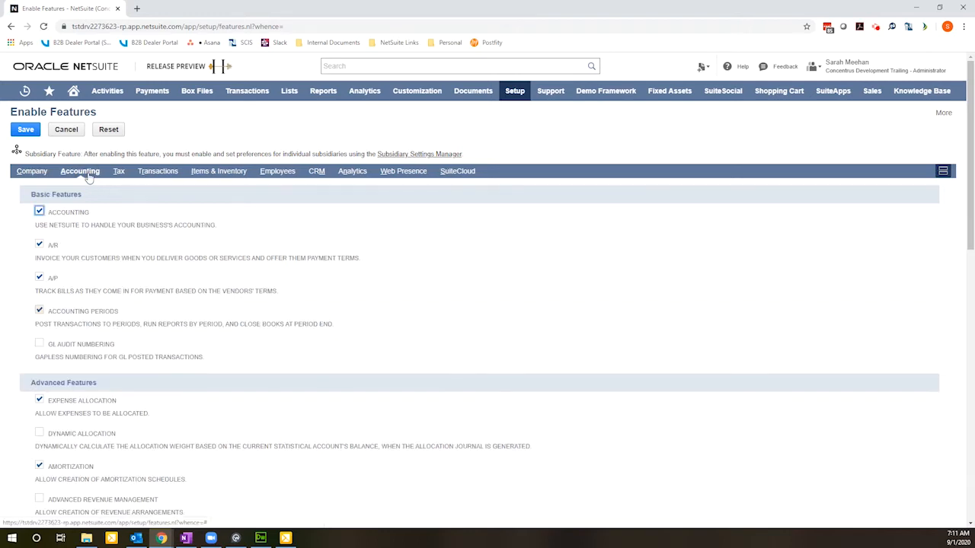
pyautogui.scroll(-1, 176, 289)
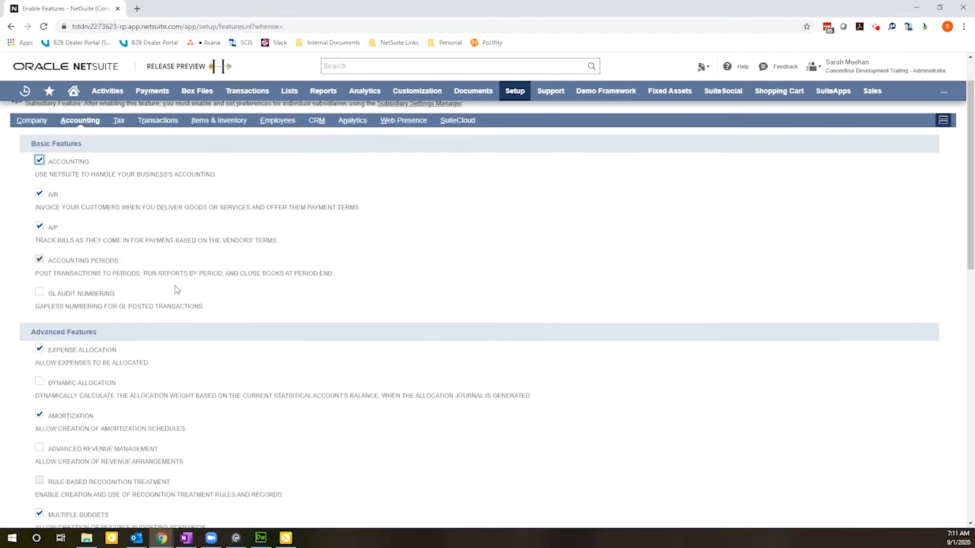
pyautogui.scroll(-5, 175, 289)
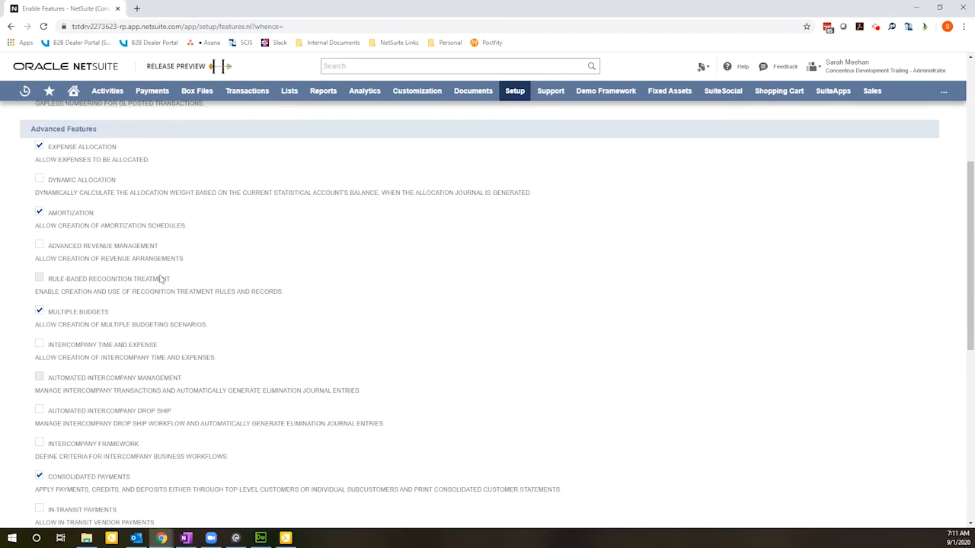
pyautogui.scroll(-9, 161, 278)
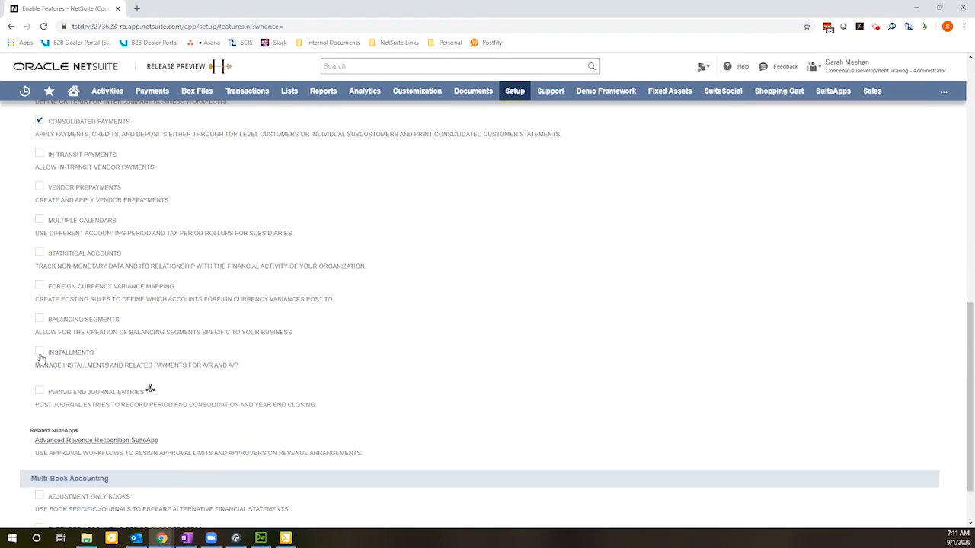
pyautogui.click(39, 352)
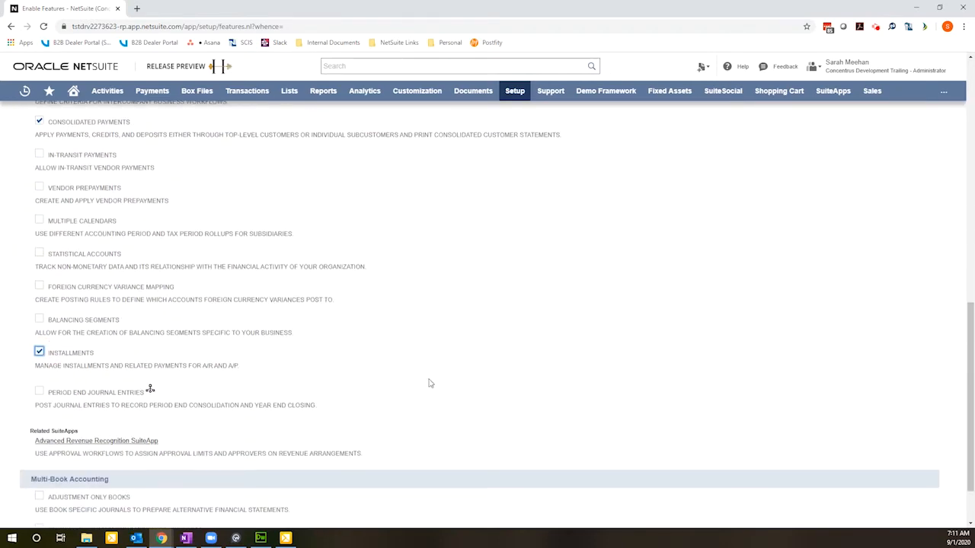
pyautogui.scroll(15, 430, 383)
pyautogui.click(24, 131)
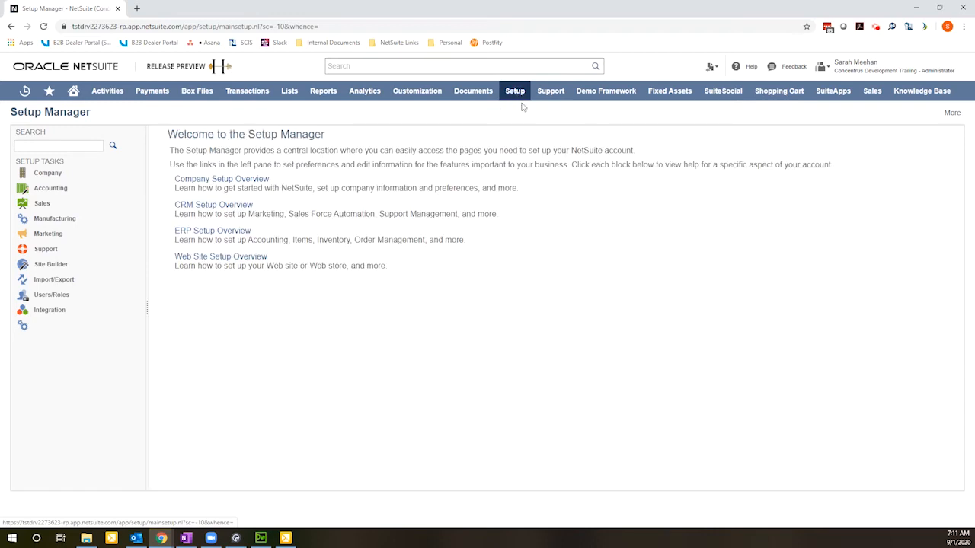
# Step: Open the Accounting Lists page from the accounting setup tasks
pyautogui.moveTo(518, 97)
pyautogui.moveTo(533, 155)
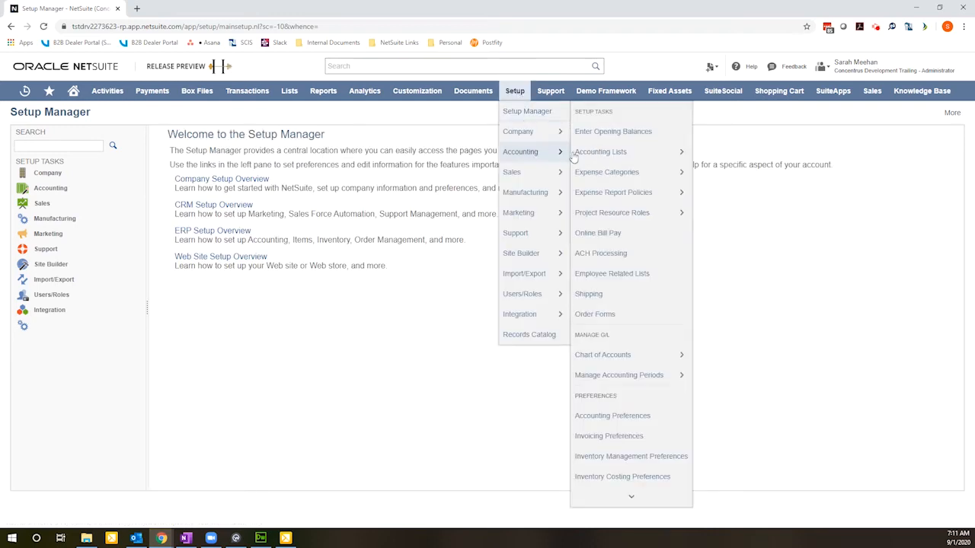
pyautogui.click(600, 154)
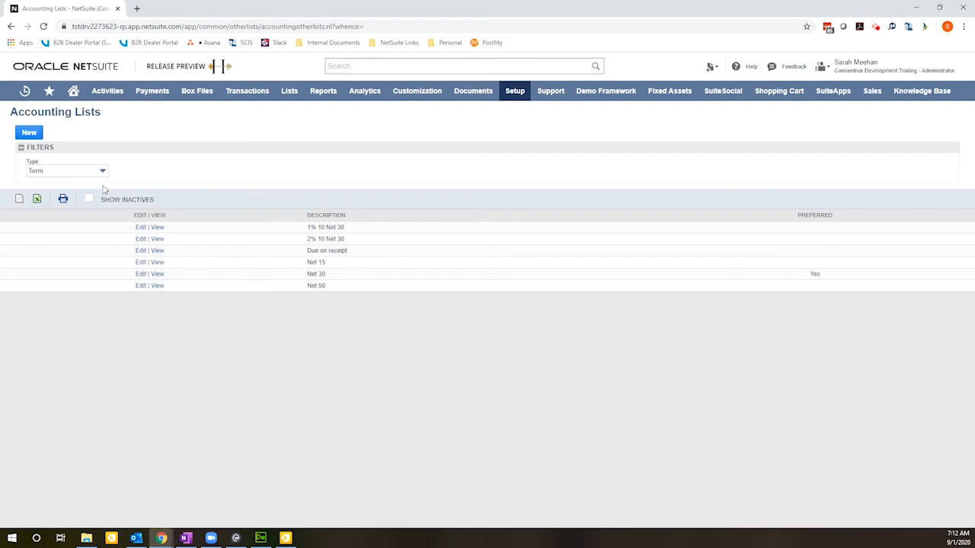
# Step: Show accounting lists of all types and return the type filter to Term
pyautogui.click(74, 177)
pyautogui.scroll(5, 53, 198)
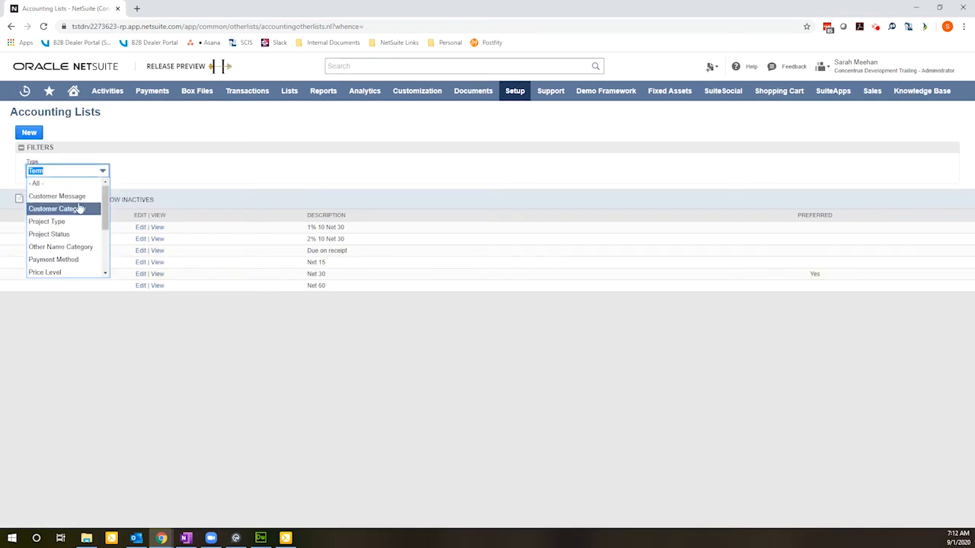
pyautogui.click(52, 185)
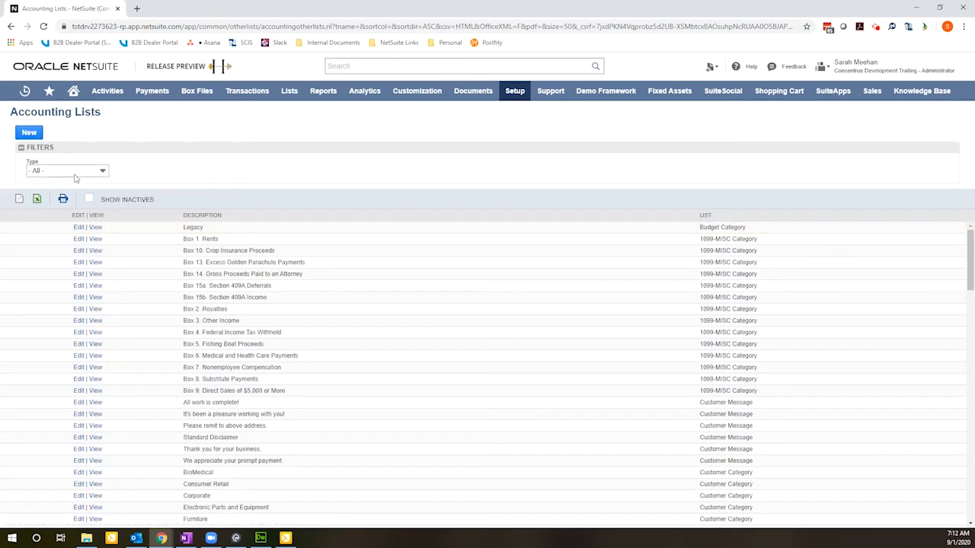
pyautogui.click(76, 172)
pyautogui.scroll(-3, 76, 255)
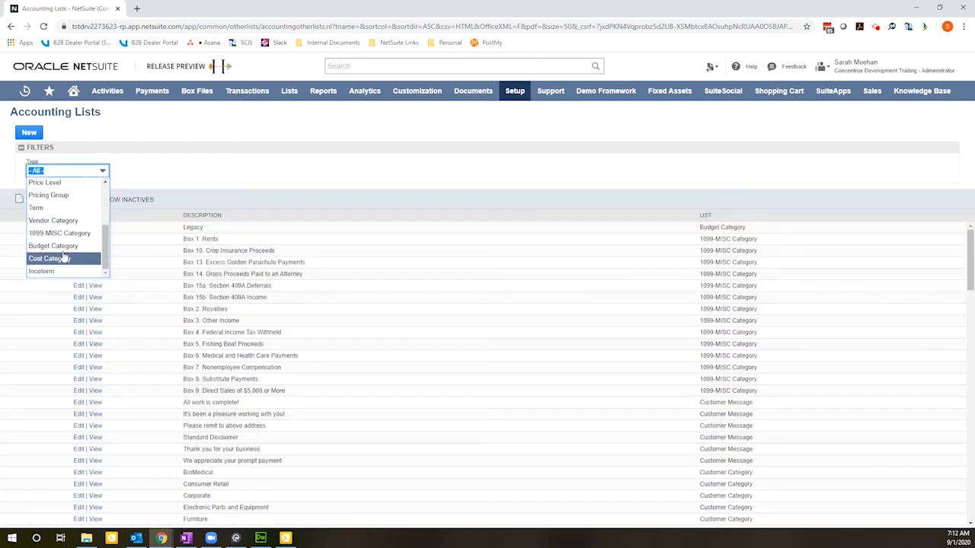
pyautogui.click(46, 209)
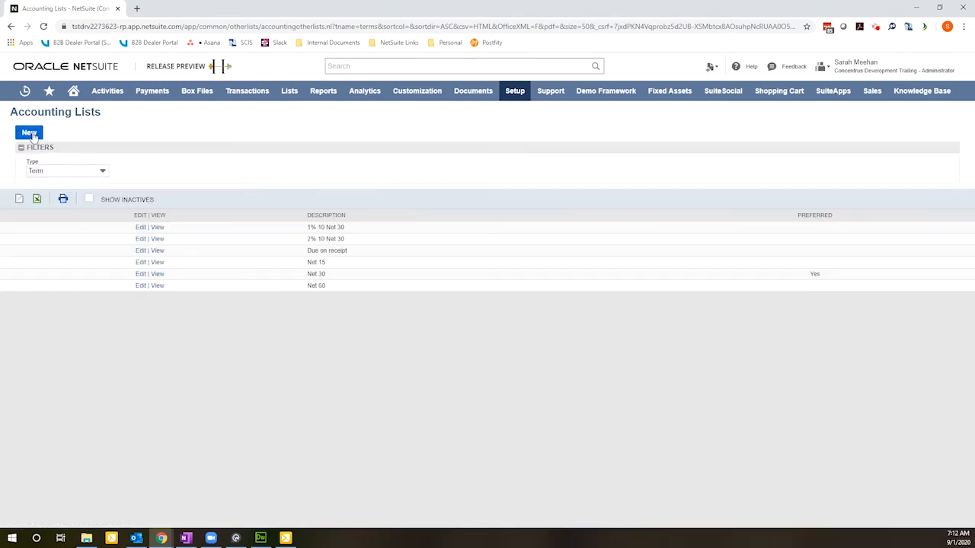
# Step: Create a new term named "Even Installments (12)" with 30 days till net due
pyautogui.click(29, 133)
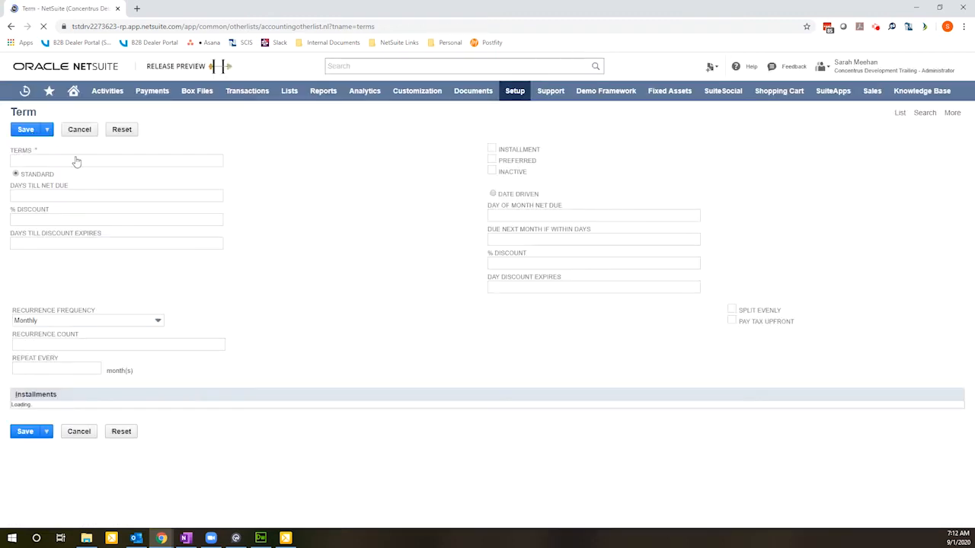
pyautogui.click(64, 162)
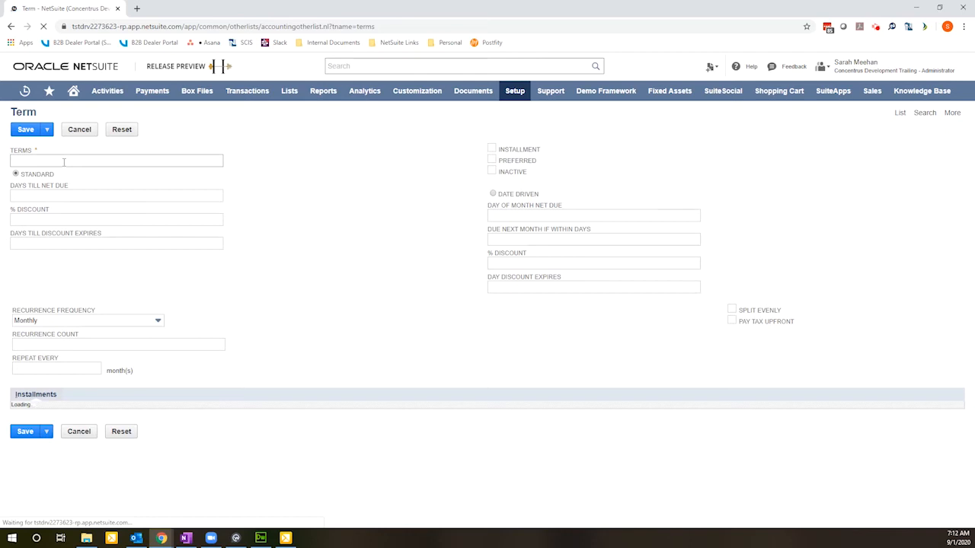
pyautogui.click(64, 162)
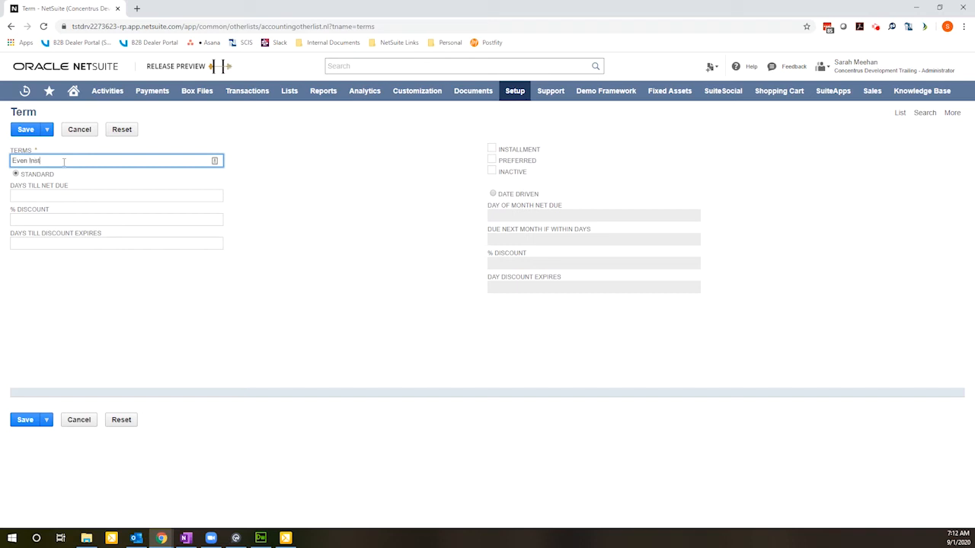
pyautogui.write('Even Installments (12')
pyautogui.click(84, 195)
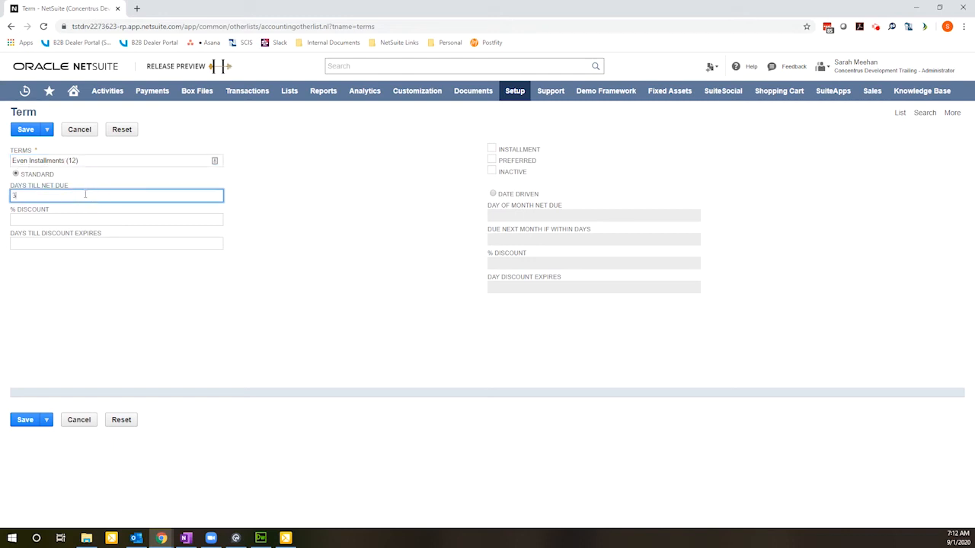
pyautogui.press('Tab')
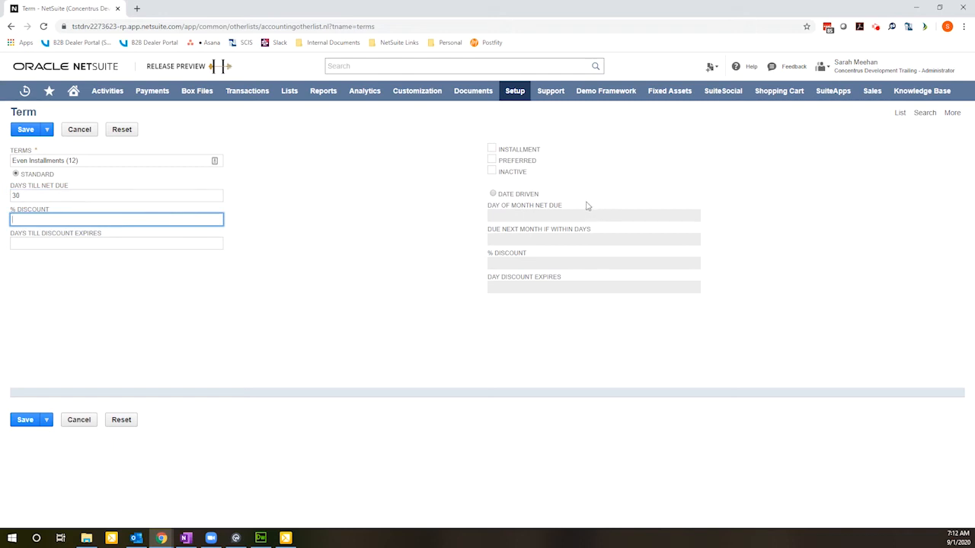
# Step: Mark the term as an installment term with a recurrence count of 11, repeating every 1 month
pyautogui.click(492, 150)
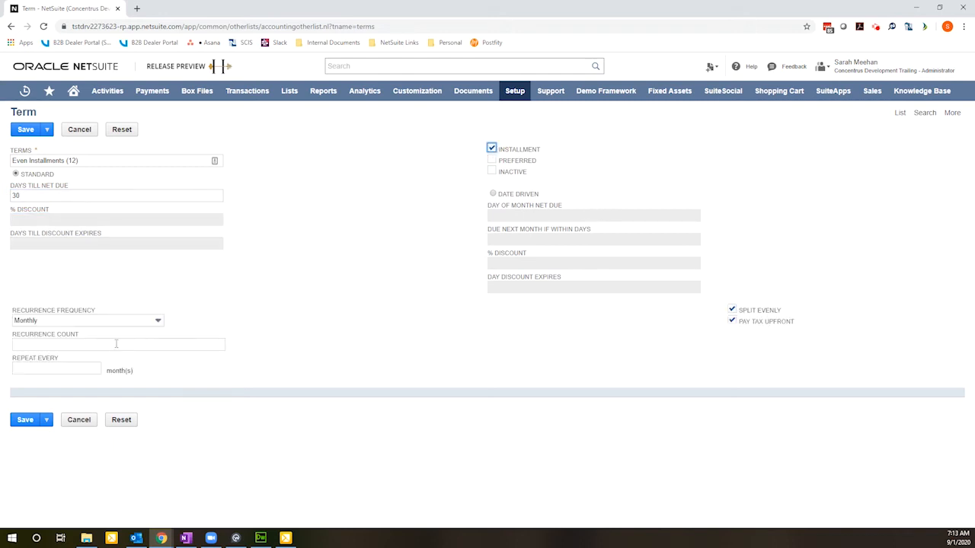
pyautogui.click(71, 345)
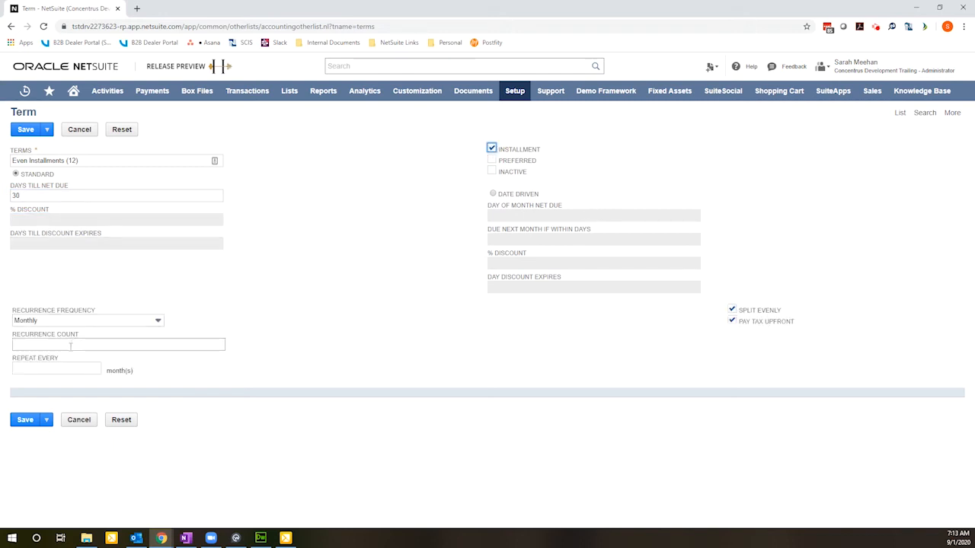
pyautogui.write('11')
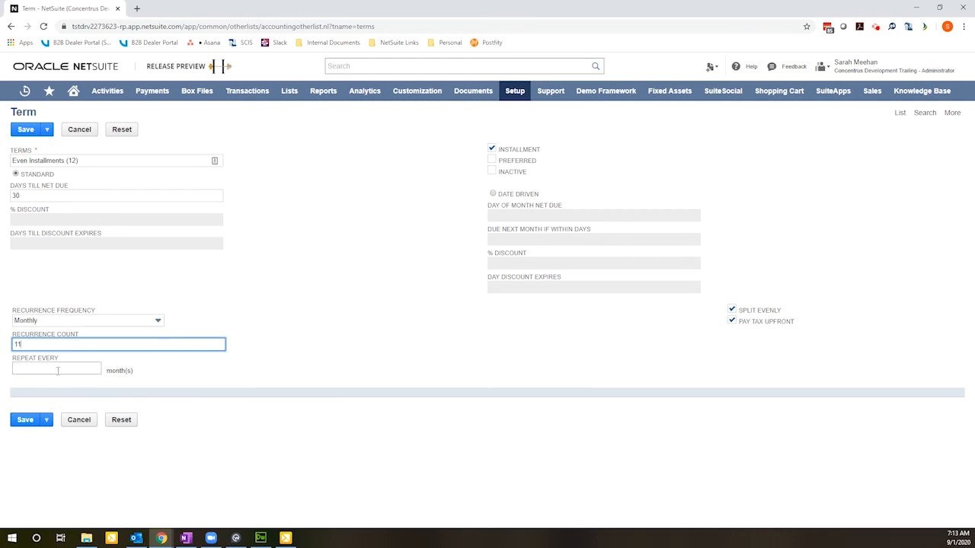
pyautogui.click(57, 370)
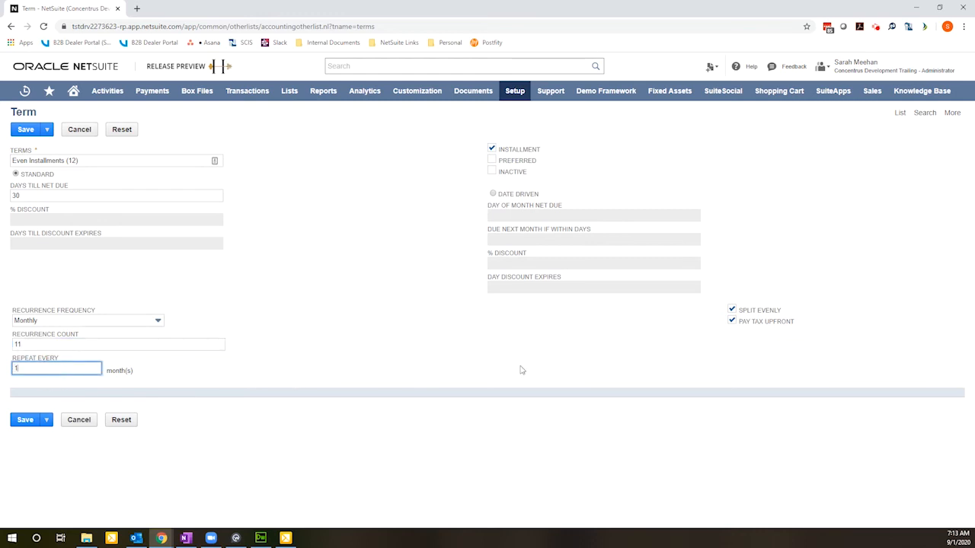
# Step: Switch the term's Pay Tax Upfront option off and back on
pyautogui.click(732, 322)
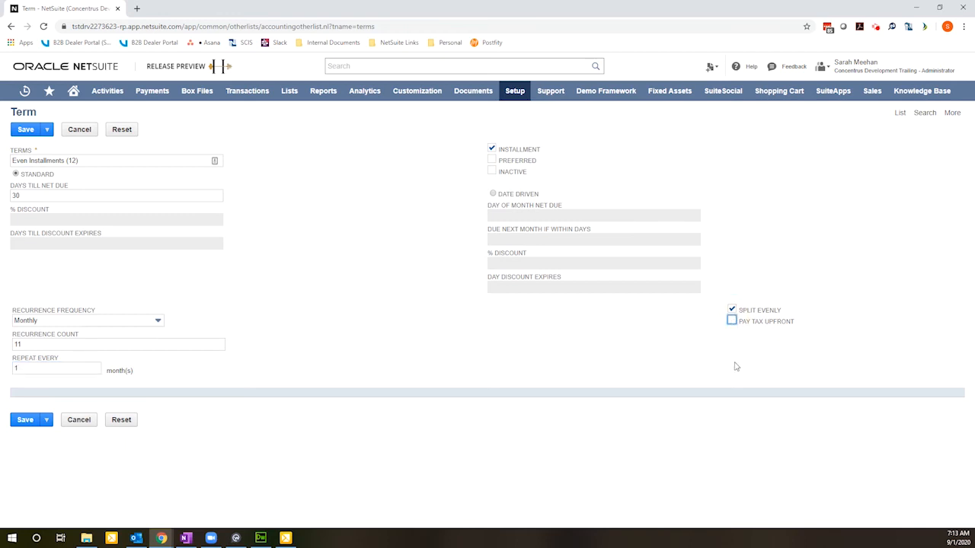
pyautogui.click(732, 322)
pyautogui.click(731, 318)
pyautogui.click(731, 319)
# Step: Turn off Split Evenly, review the listed installment percentages, and turn off Pay Tax Upfront
pyautogui.click(733, 311)
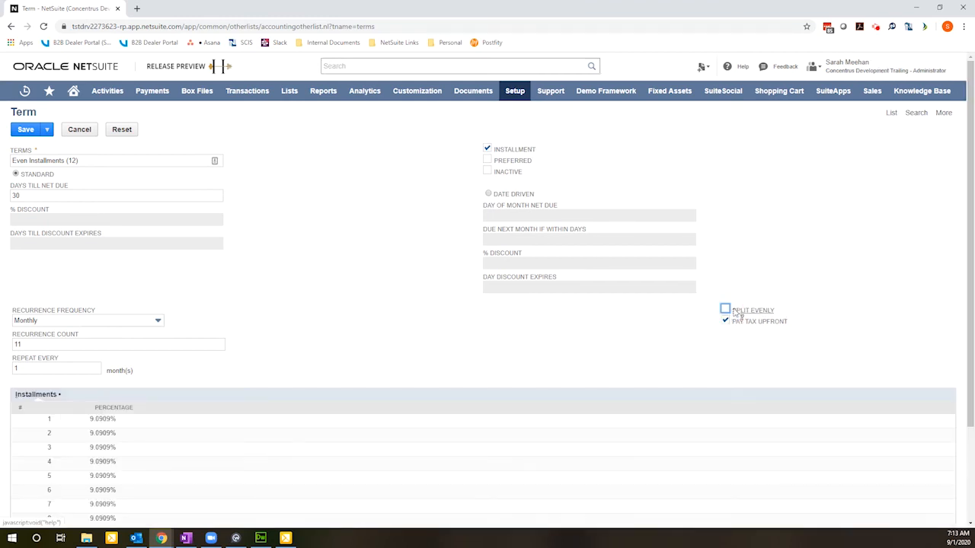
pyautogui.scroll(-1, 222, 457)
pyautogui.scroll(-2, 223, 457)
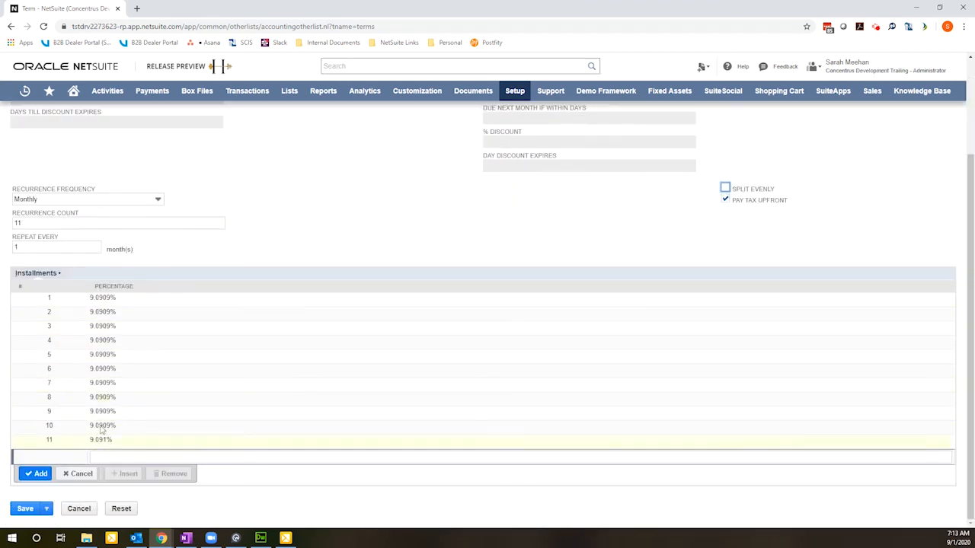
pyautogui.scroll(1, 182, 402)
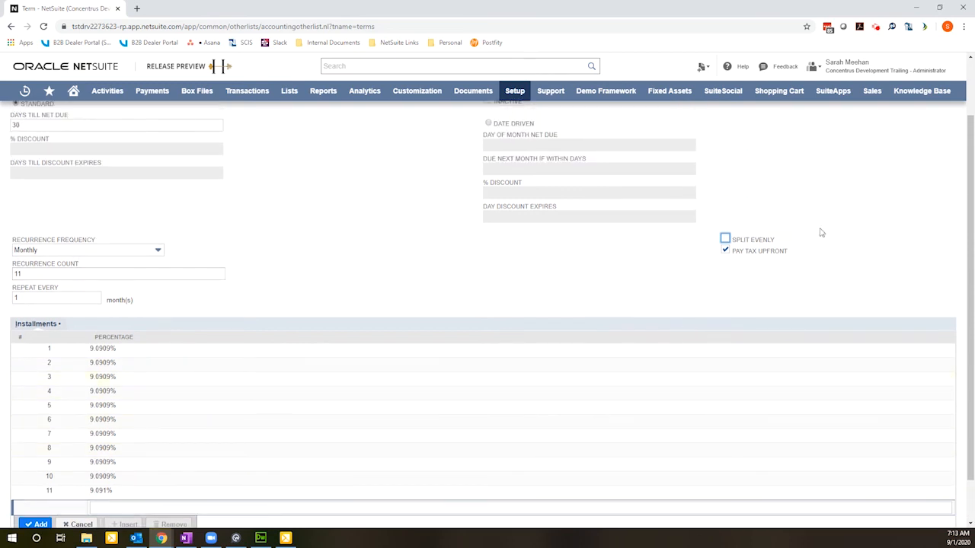
pyautogui.scroll(2, 820, 230)
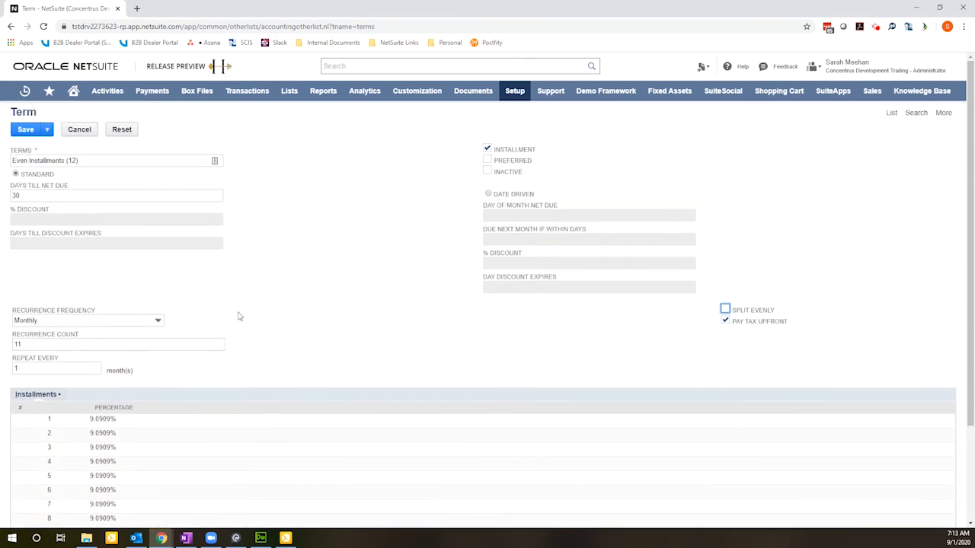
pyautogui.click(725, 321)
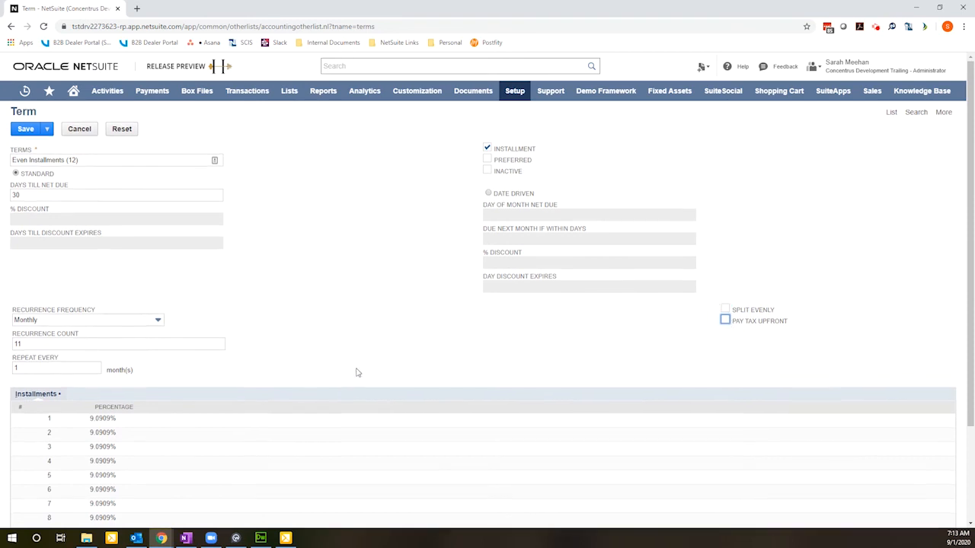
# Step: Set the term's recurrence count to 12
pyautogui.scroll(-2, 43, 334)
pyautogui.moveTo(32, 241); pyautogui.dragTo(15, 244)
pyautogui.write('12')
pyautogui.click(420, 246)
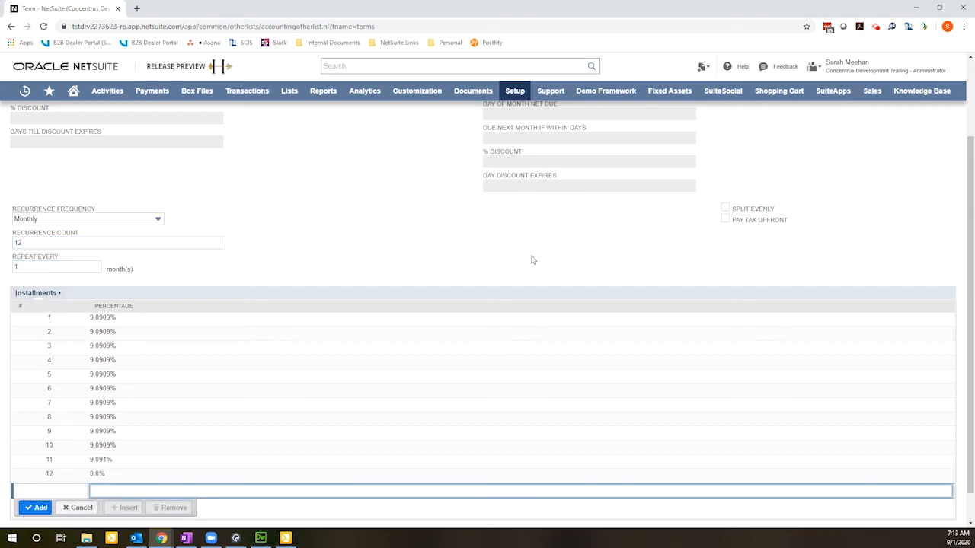
# Step: Turn on Split Evenly and Pay Tax Upfront for the installment term and save it
pyautogui.scroll(1, 496, 297)
pyautogui.scroll(1, 476, 285)
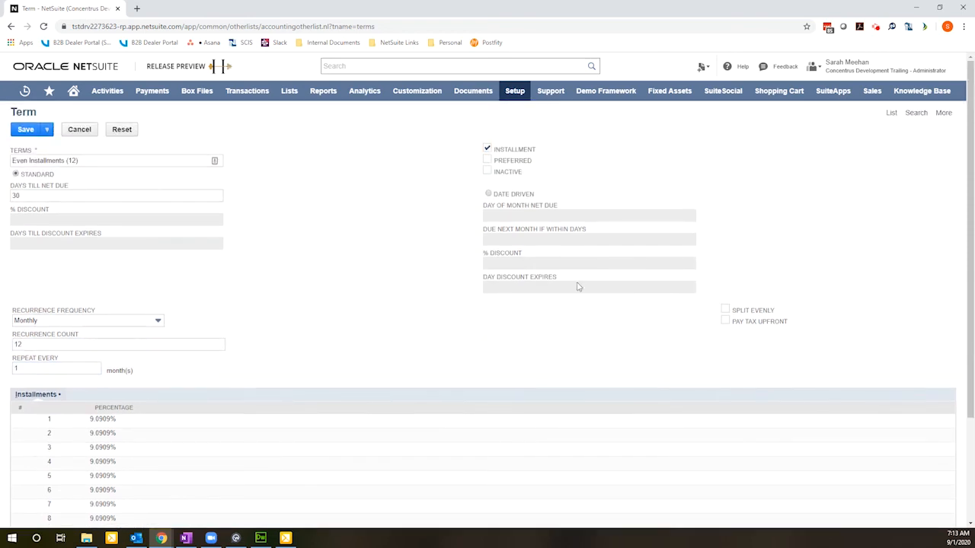
pyautogui.click(725, 311)
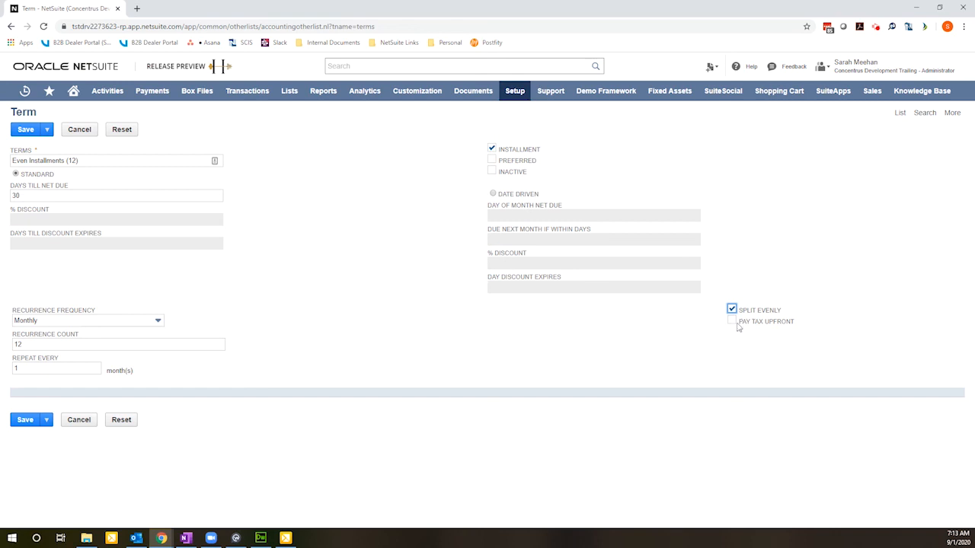
pyautogui.click(731, 321)
pyautogui.click(27, 419)
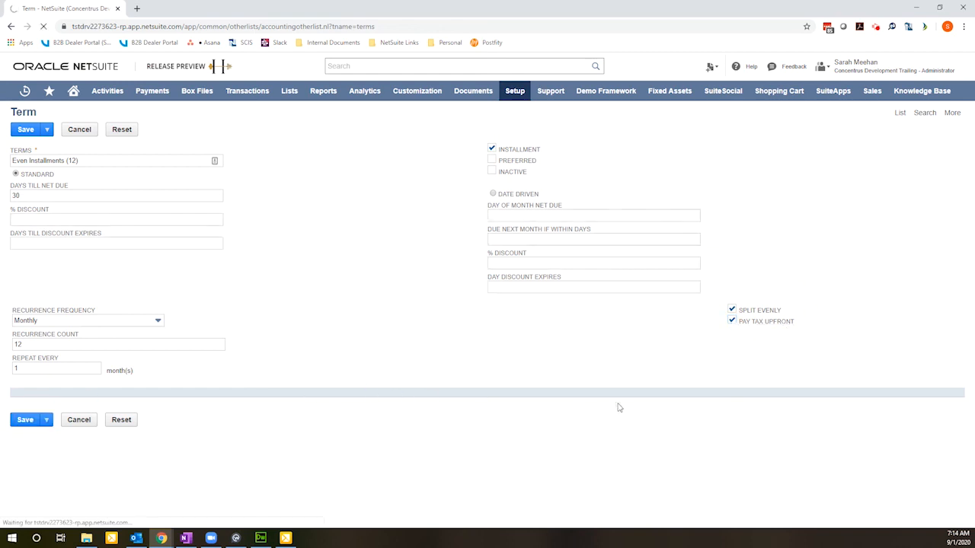